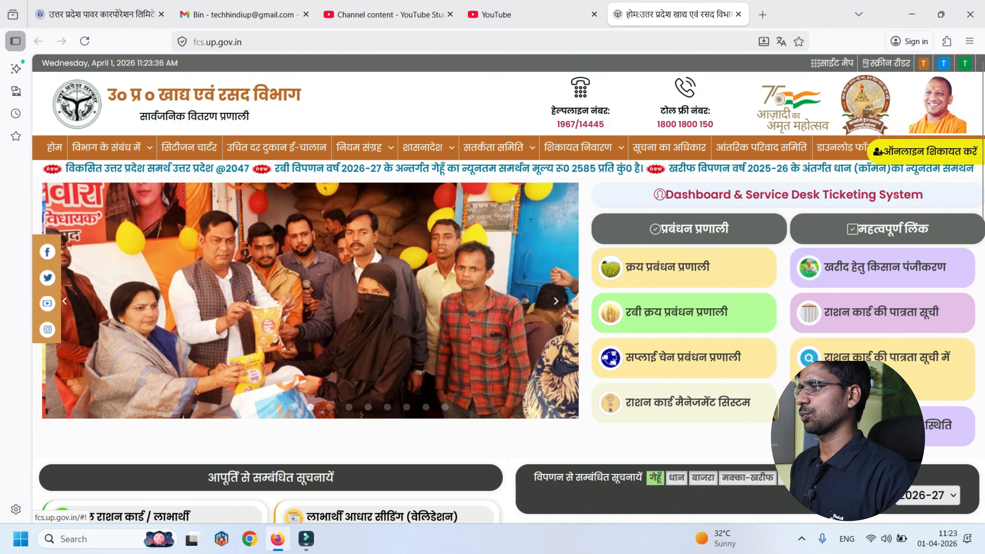
Step: Open the खरीद हेतु किसान पंजीकरण page from the department's home page and dismiss the translation offer
{"action": "left_click", "coordinate": [458, 168]}
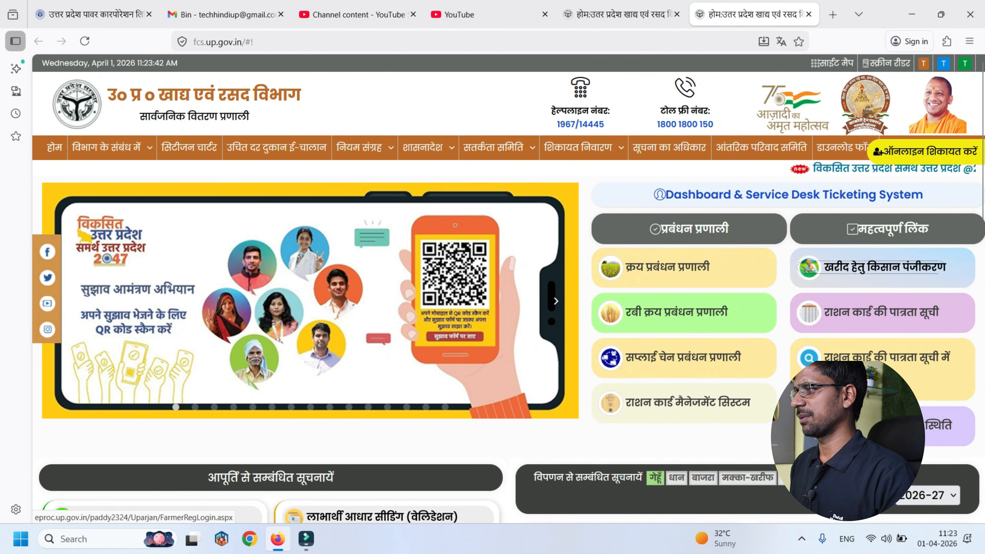
{"action": "left_click", "coordinate": [884, 268]}
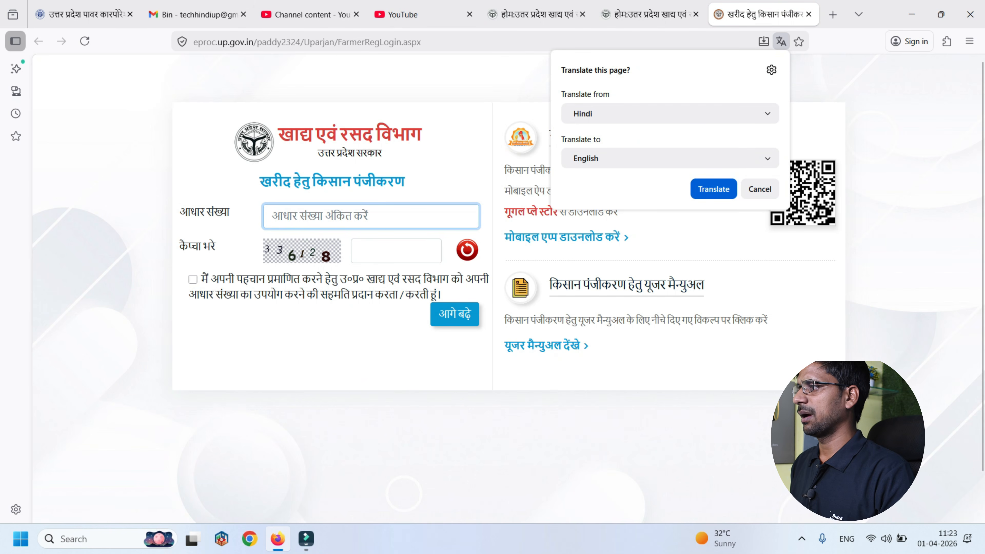
{"action": "left_click", "coordinate": [760, 189]}
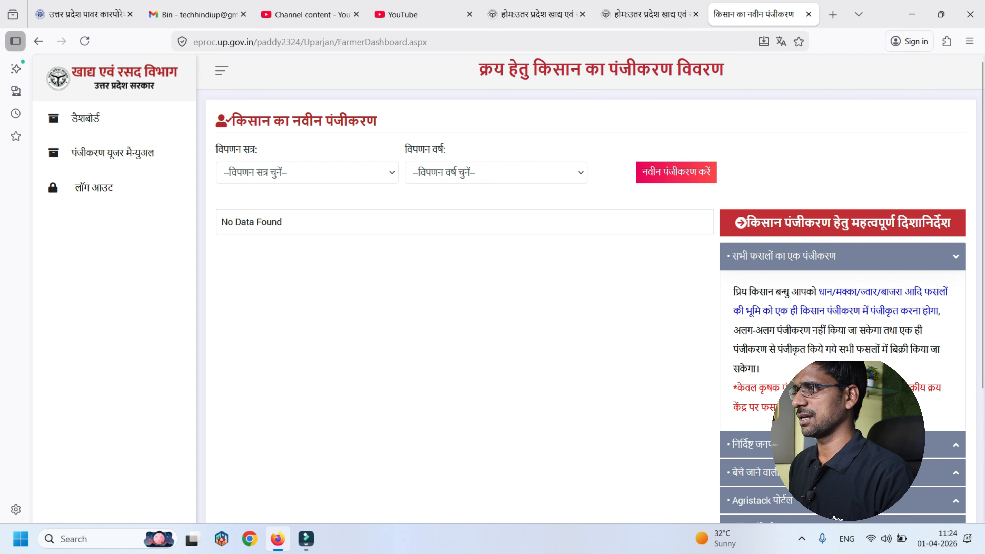
Step: Start a new farmer registration for the रबी marketing season and the marketing year 2026-27
{"action": "left_click", "coordinate": [307, 173]}
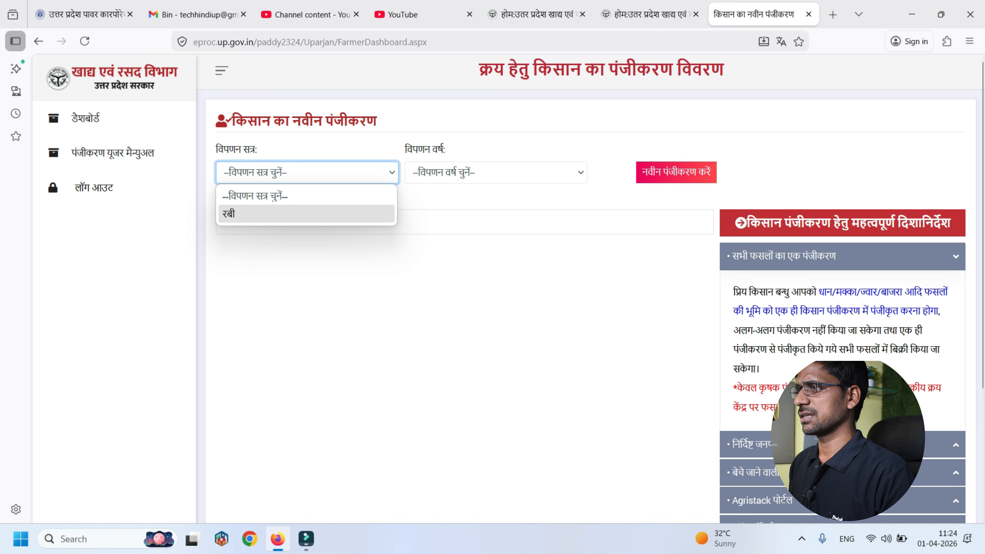
{"action": "left_click", "coordinate": [307, 214]}
{"action": "left_click", "coordinate": [496, 172]}
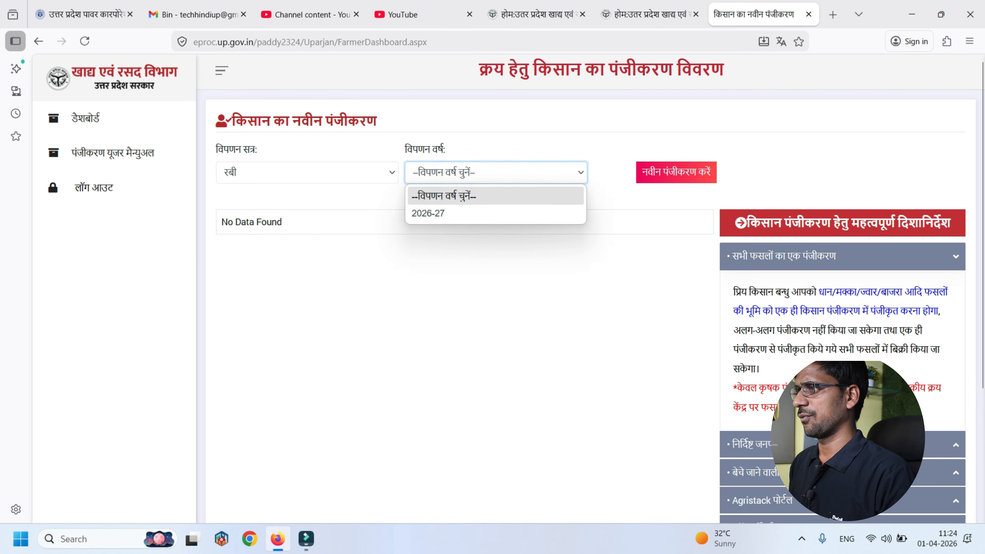
{"action": "left_click", "coordinate": [446, 213]}
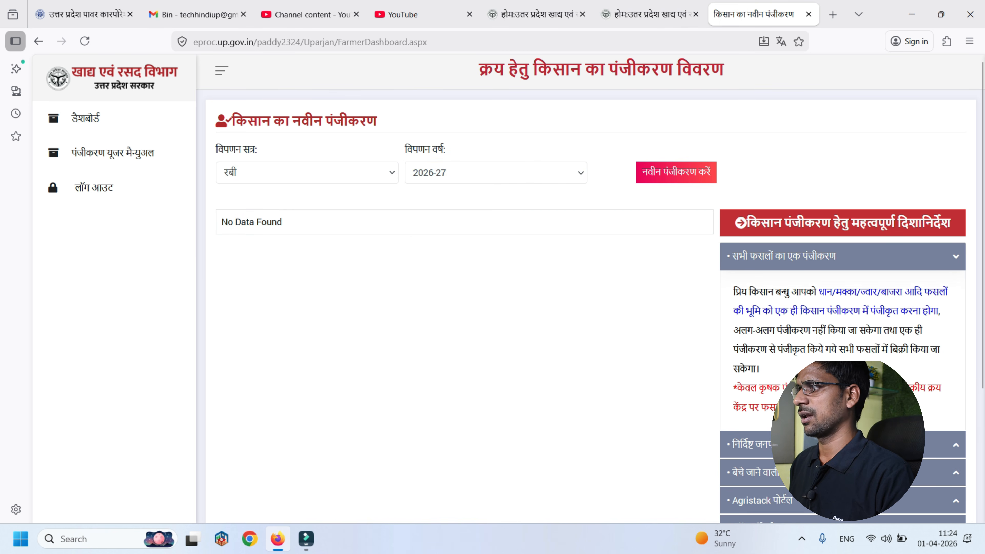
{"action": "left_click", "coordinate": [676, 172]}
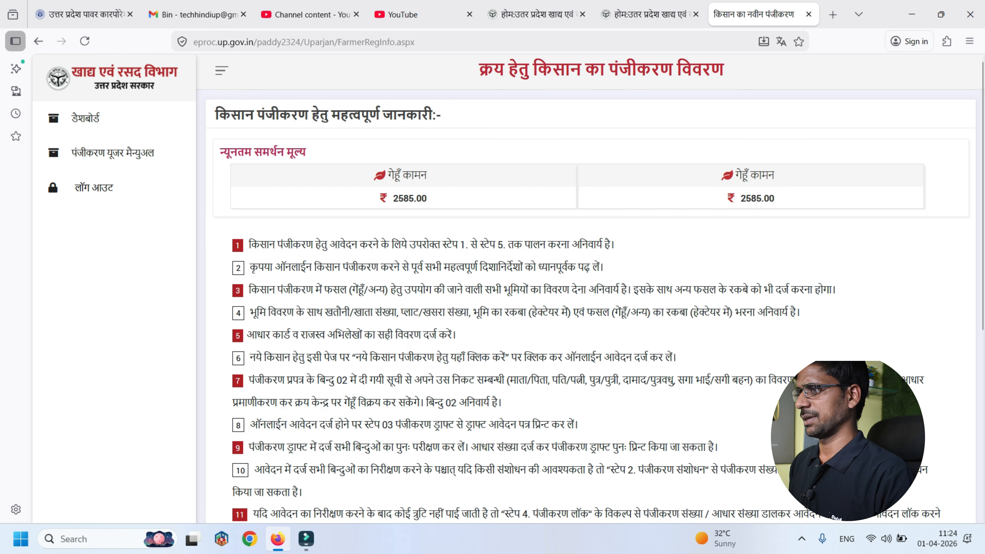
Step: Continue past the registration instructions and set the farmer's gender to पुरुष (M) in the Aadhaar verification form
{"action": "scroll", "coordinate": [593, 289], "scroll_direction": "down", "scroll_amount": 7}
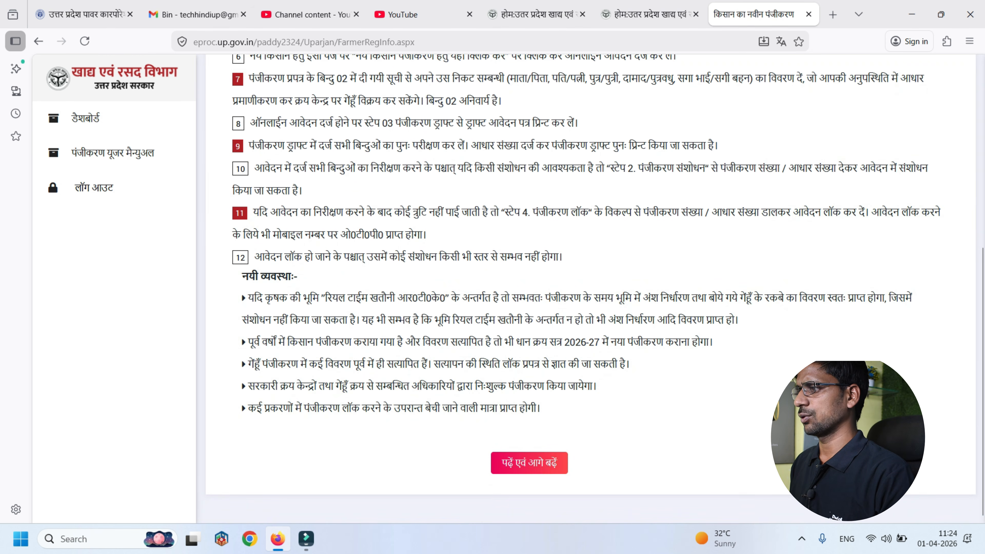
{"action": "left_click", "coordinate": [529, 463]}
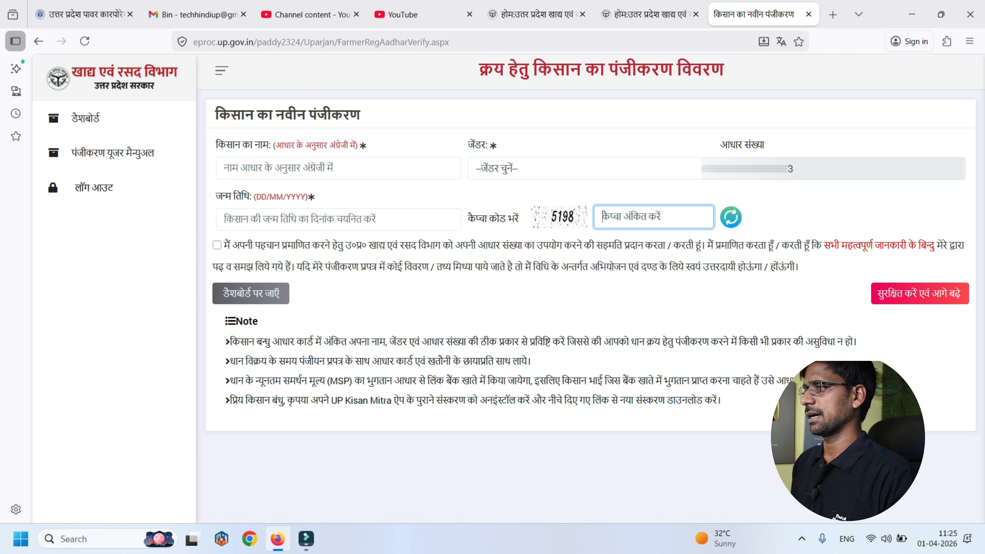
{"action": "left_click", "coordinate": [582, 169]}
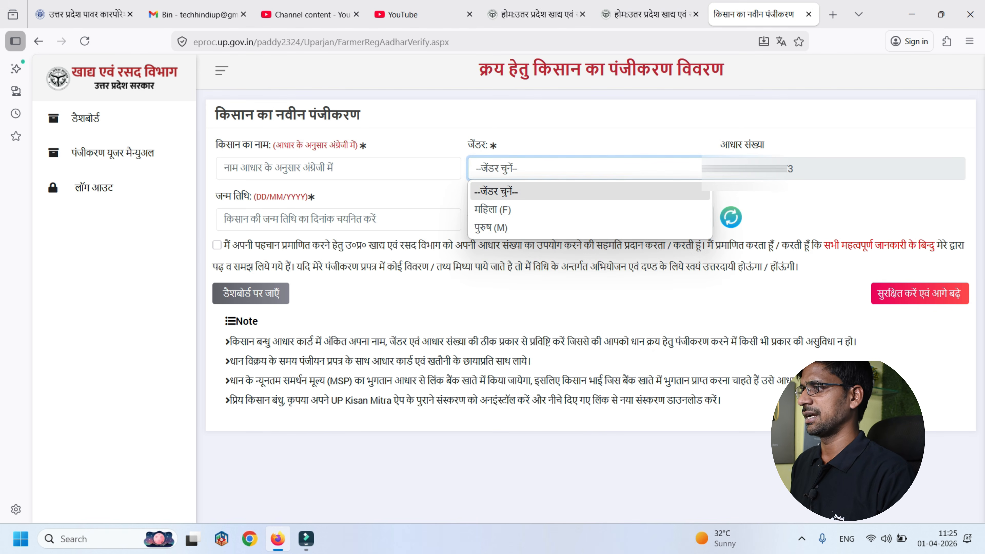
{"action": "left_click", "coordinate": [562, 227]}
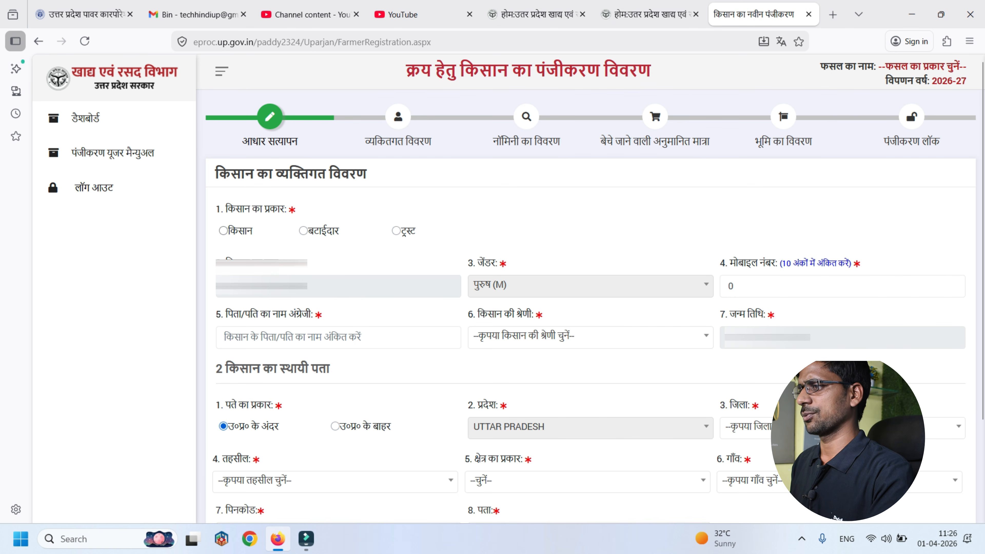
Step: Set the farmer type to किसान and the farmer category to OBC in the personal details
{"action": "left_click", "coordinate": [224, 231]}
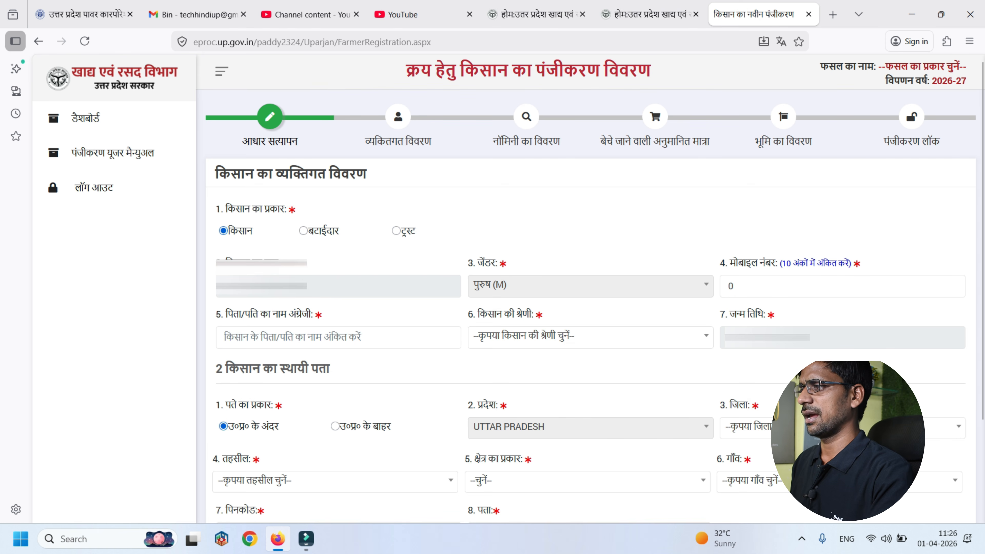
{"action": "left_click", "coordinate": [590, 336]}
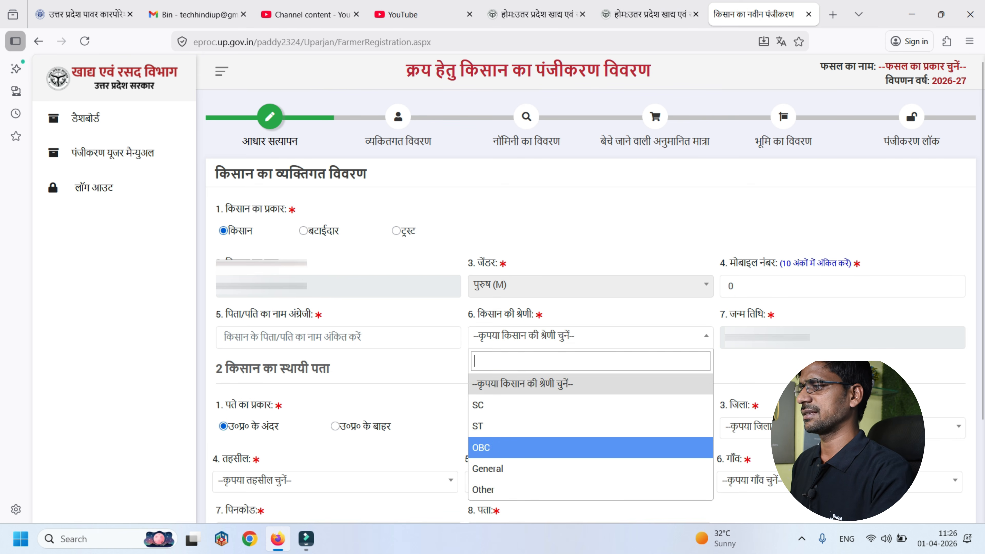
{"action": "left_click", "coordinate": [591, 448]}
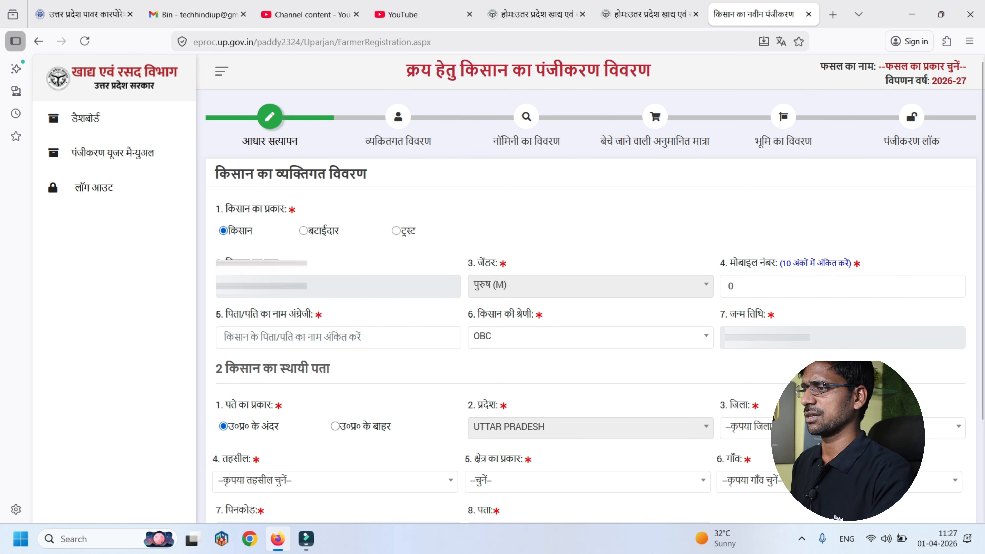
Step: Choose the farmer's district and tehsil in the permanent address section
{"action": "left_click", "coordinate": [842, 427]}
{"action": "scroll", "coordinate": [842, 332], "scroll_direction": "down", "scroll_amount": 15}
{"action": "scroll", "coordinate": [843, 349], "scroll_direction": "down", "scroll_amount": 2}
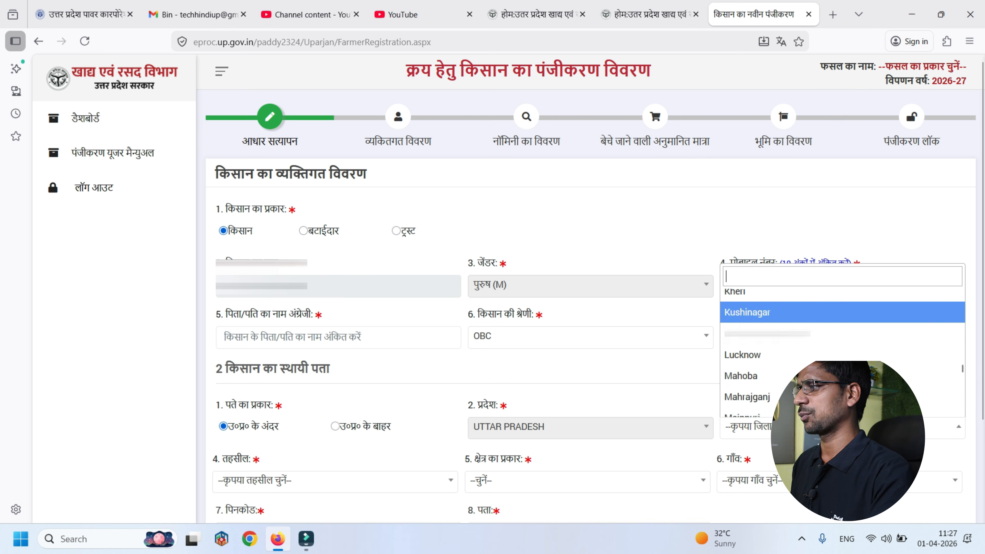
{"action": "scroll", "coordinate": [842, 349], "scroll_direction": "up", "scroll_amount": 3}
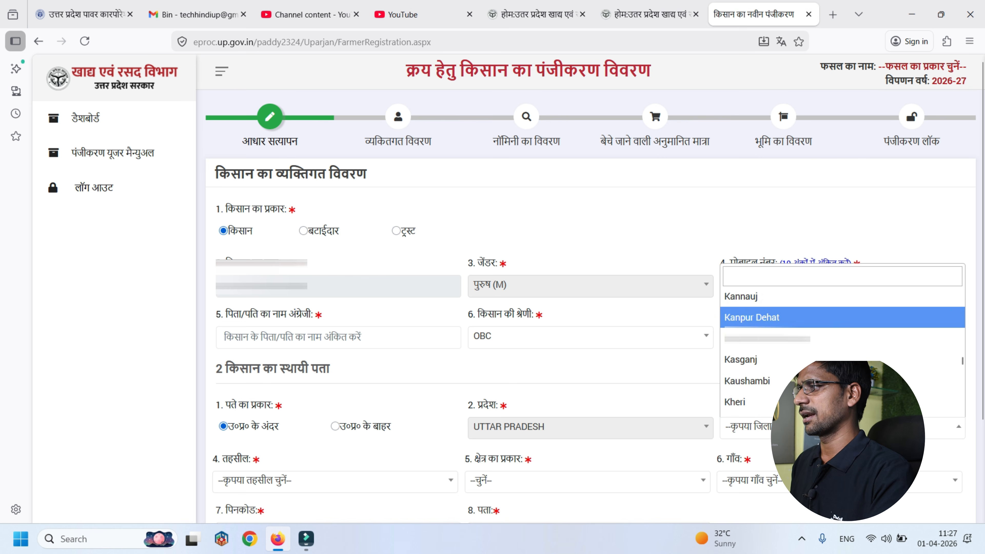
{"action": "left_click", "coordinate": [842, 318]}
{"action": "left_click", "coordinate": [333, 481]}
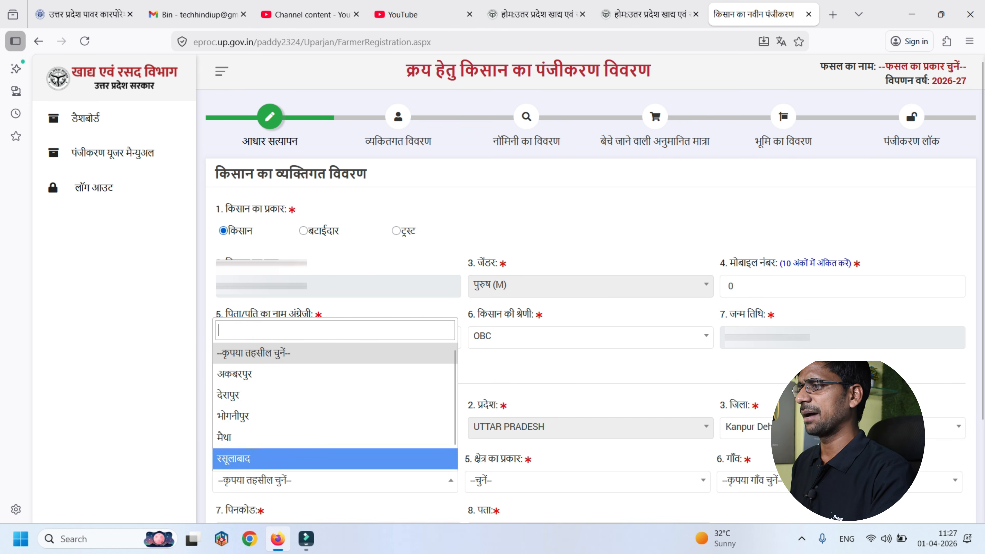
{"action": "left_click", "coordinate": [272, 411]}
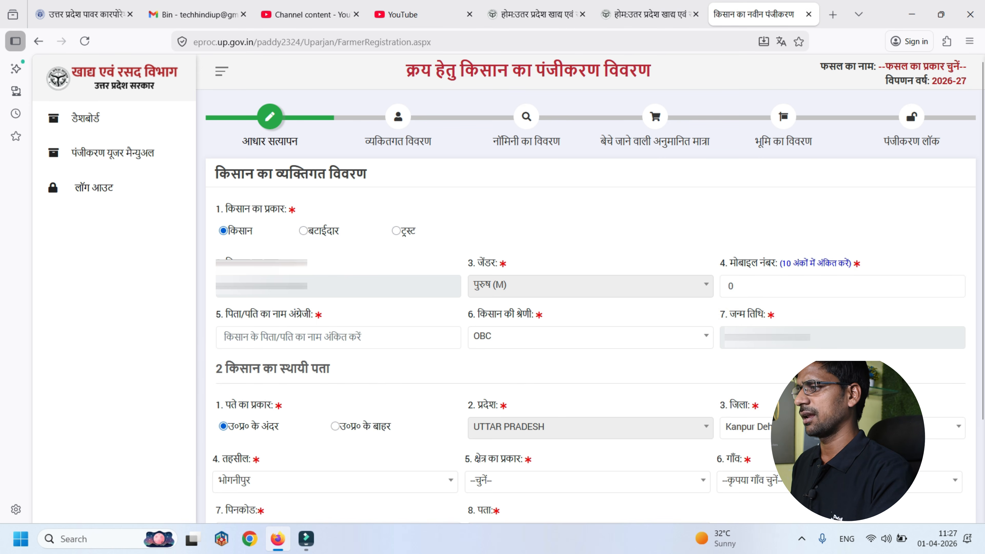
Step: Set the area type to ग्रामीण क्षेत्र, choose the farmer's village, and complete saving the personal details
{"action": "left_click", "coordinate": [529, 481]}
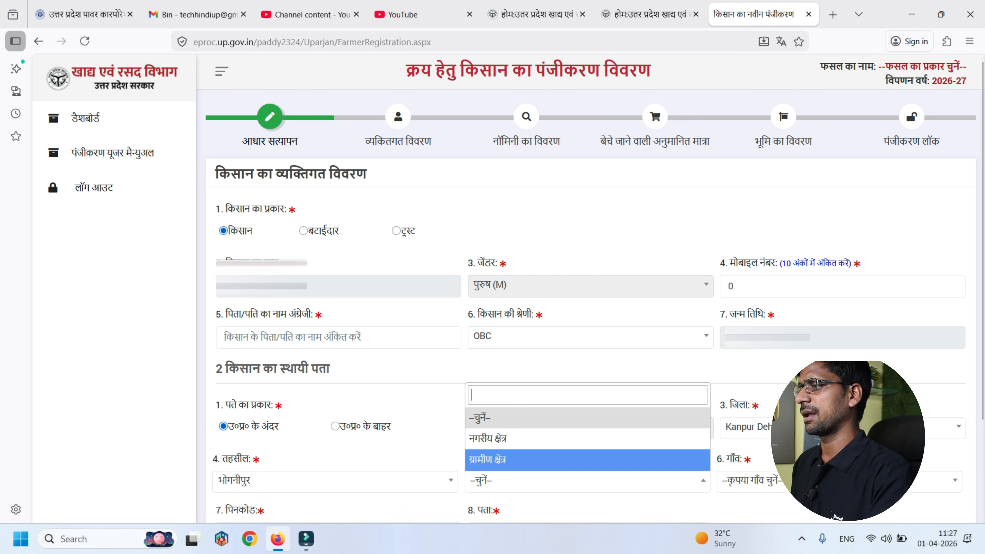
{"action": "left_click", "coordinate": [529, 460]}
{"action": "left_click", "coordinate": [840, 481]}
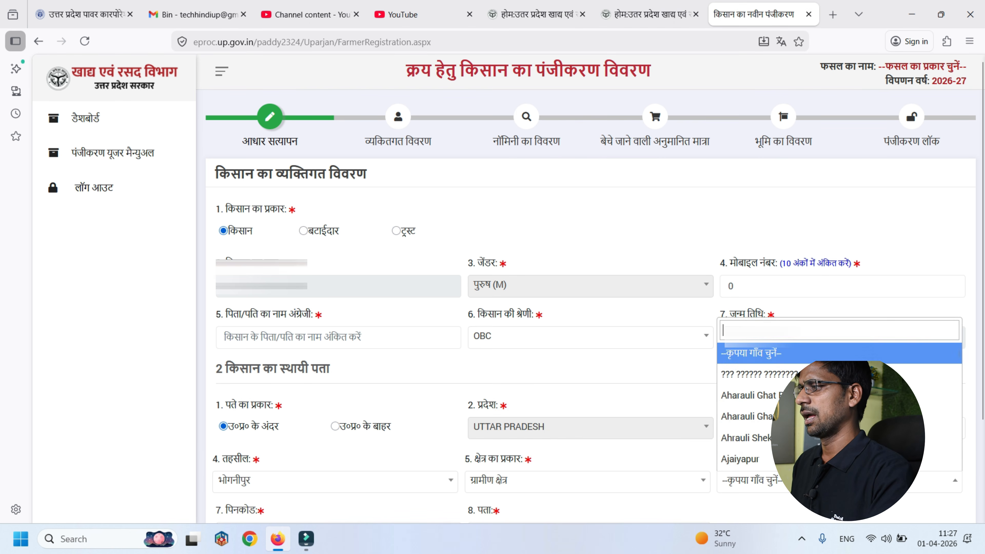
{"action": "scroll", "coordinate": [840, 405], "scroll_direction": "down", "scroll_amount": 10}
{"action": "scroll", "coordinate": [840, 406], "scroll_direction": "down", "scroll_amount": 20}
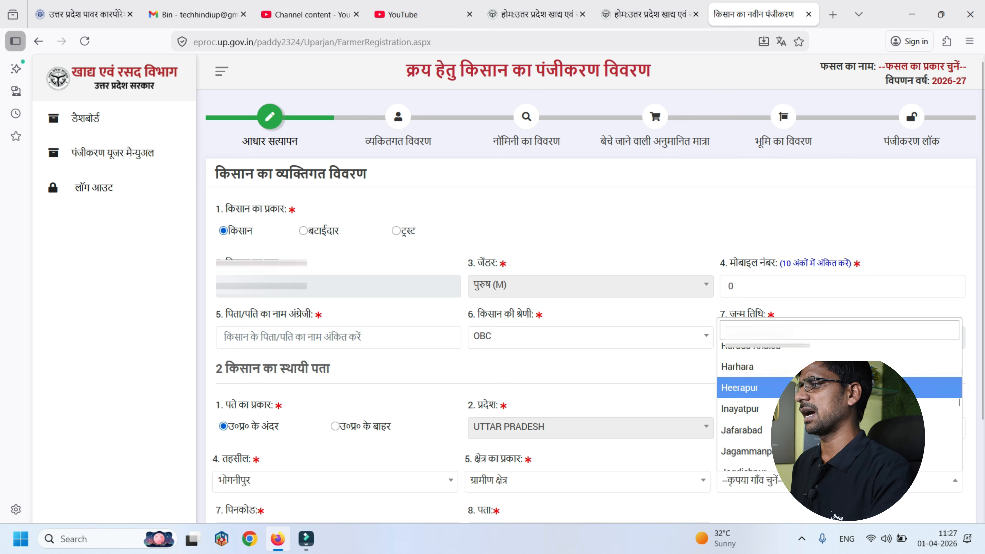
{"action": "scroll", "coordinate": [840, 396], "scroll_direction": "down", "scroll_amount": 5}
{"action": "scroll", "coordinate": [840, 396], "scroll_direction": "up", "scroll_amount": 5}
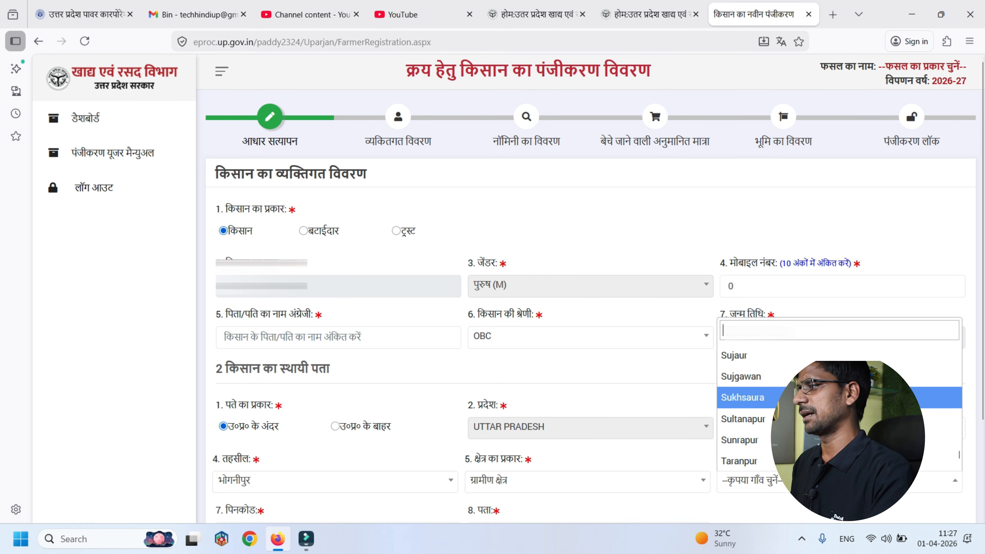
{"action": "scroll", "coordinate": [840, 400], "scroll_direction": "up", "scroll_amount": 3}
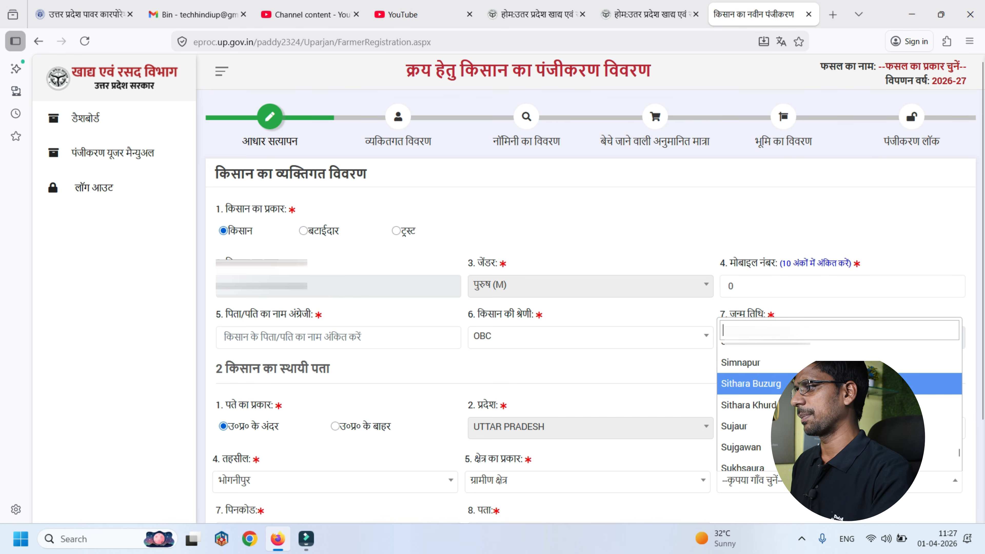
{"action": "left_click", "coordinate": [834, 384]}
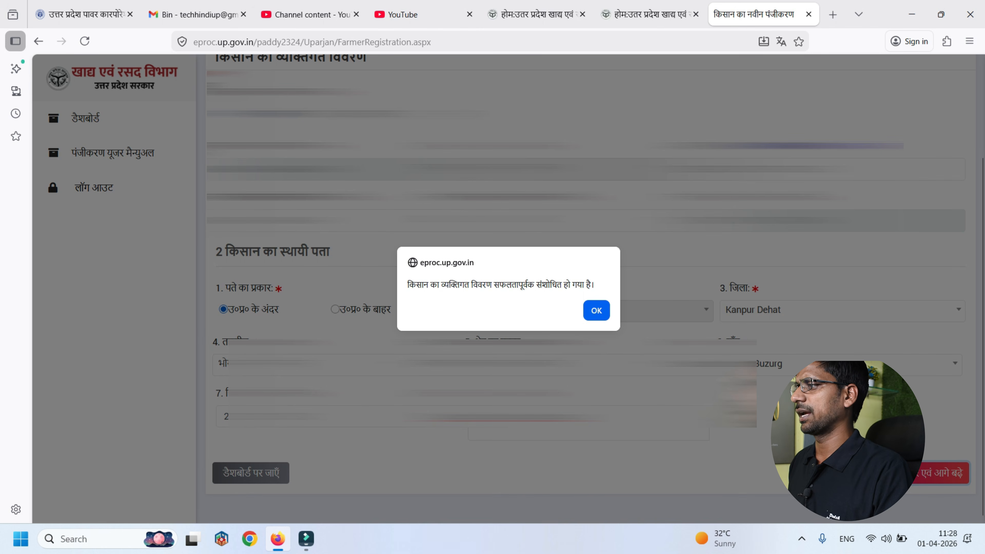
{"action": "left_click", "coordinate": [596, 310]}
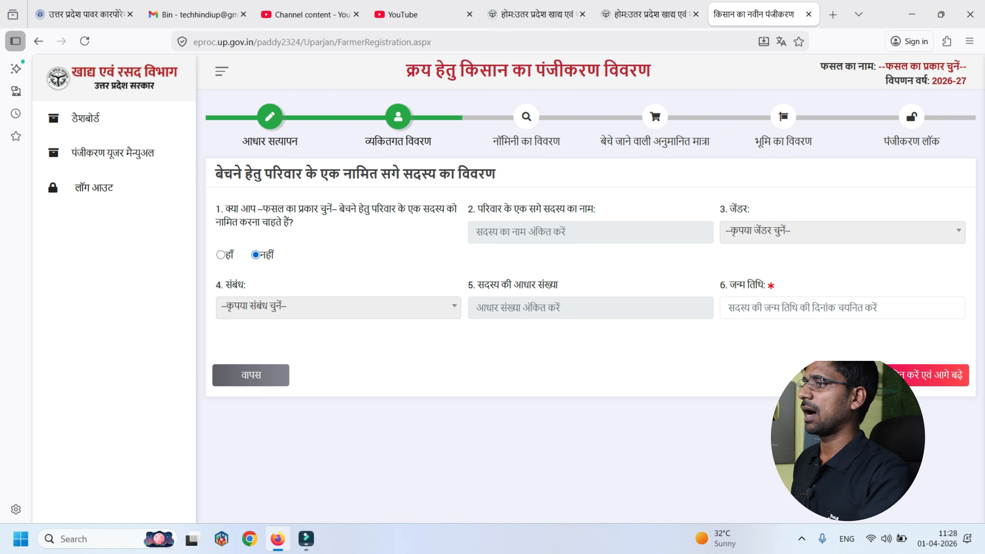
{"action": "left_click", "coordinate": [220, 255]}
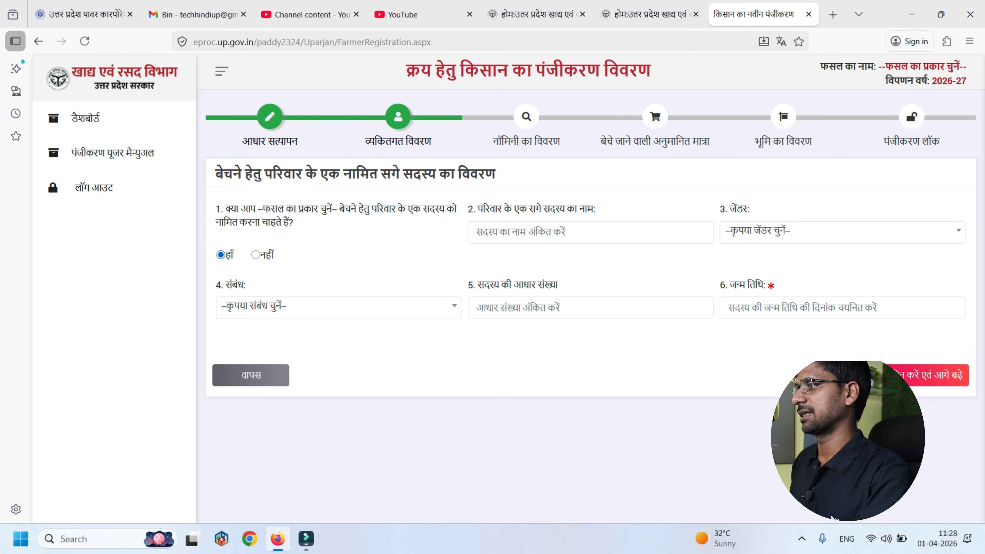
{"action": "left_click", "coordinate": [538, 232]}
{"action": "left_click", "coordinate": [843, 231]}
{"action": "left_click", "coordinate": [842, 232]}
{"action": "left_click", "coordinate": [337, 307]}
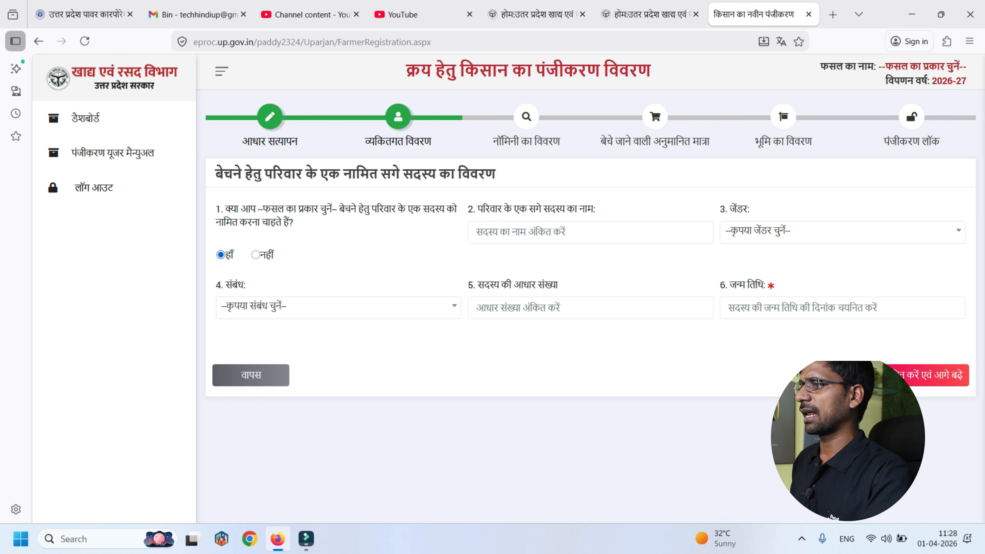
{"action": "left_click", "coordinate": [255, 255]}
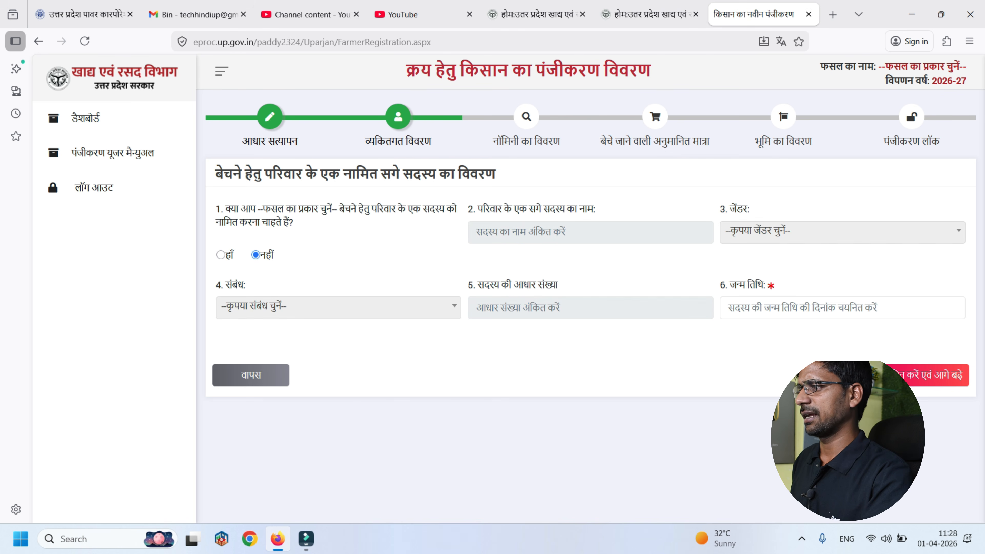
Step: Enter the member's date of birth and save the nominee section with no family member nominated
{"action": "left_click", "coordinate": [799, 308]}
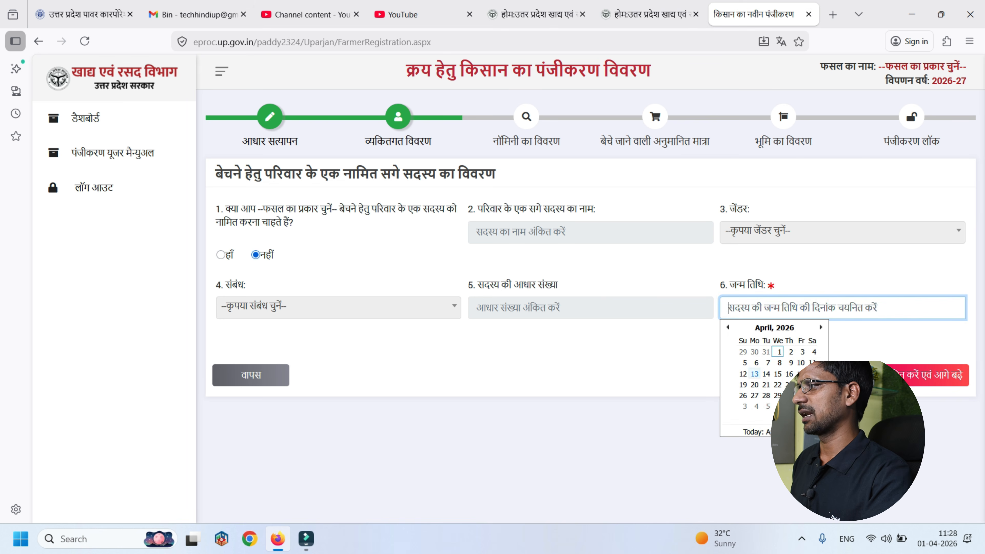
{"action": "left_click", "coordinate": [775, 328]}
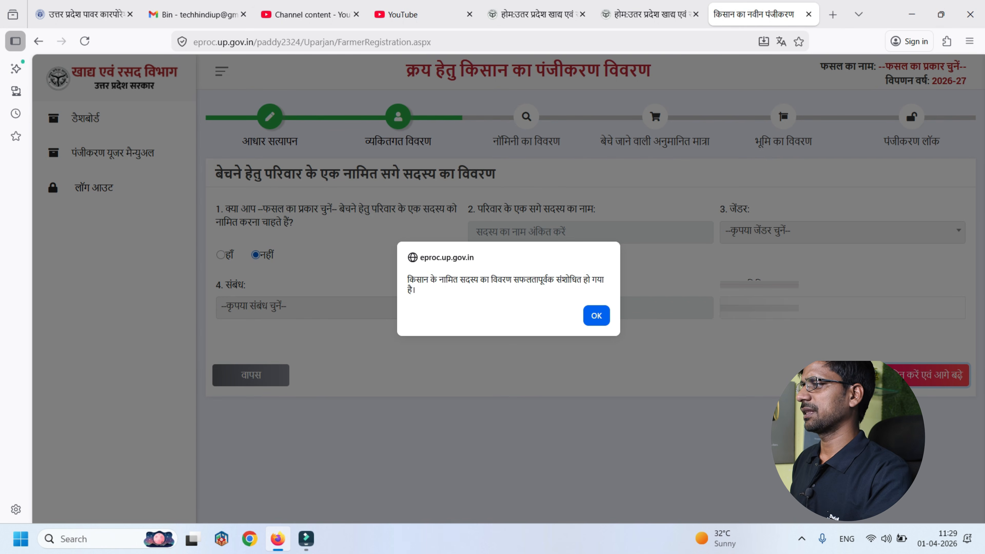
{"action": "key", "text": "Return"}
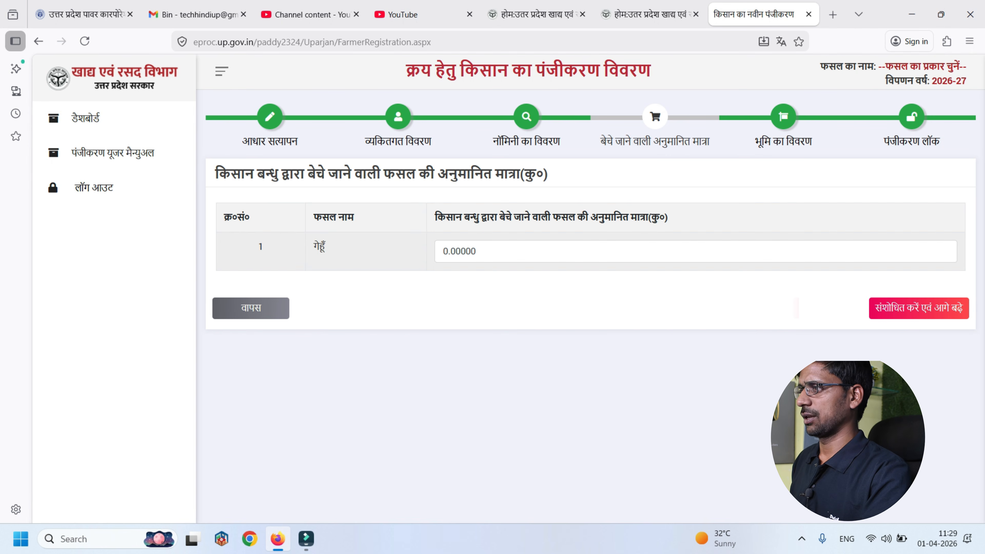
Step: Set the estimated quantity of गेहूँ for sale to 20 quintals and save it to proceed to the land details
{"action": "left_click_drag", "start_coordinate": [480, 251], "coordinate": [441, 251]}
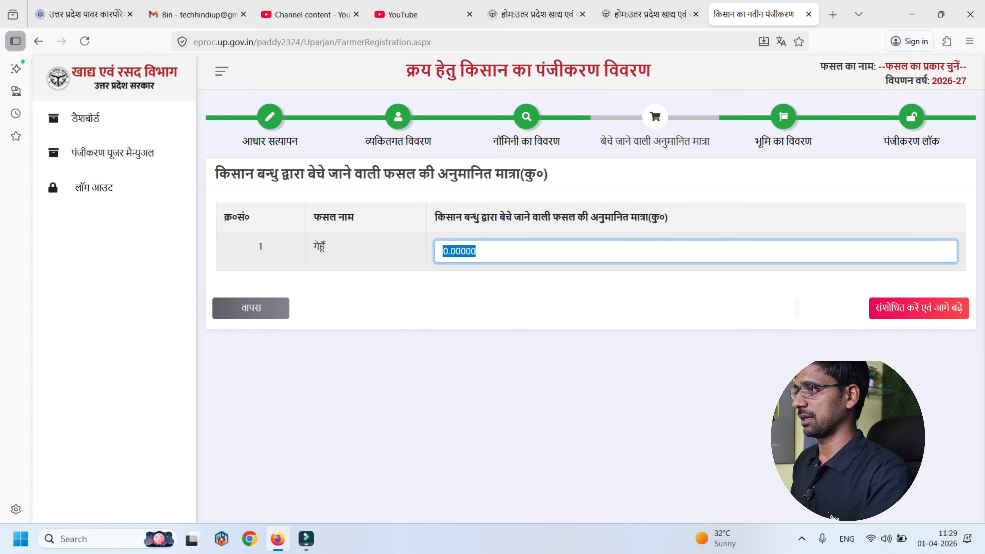
{"action": "type", "text": "20"}
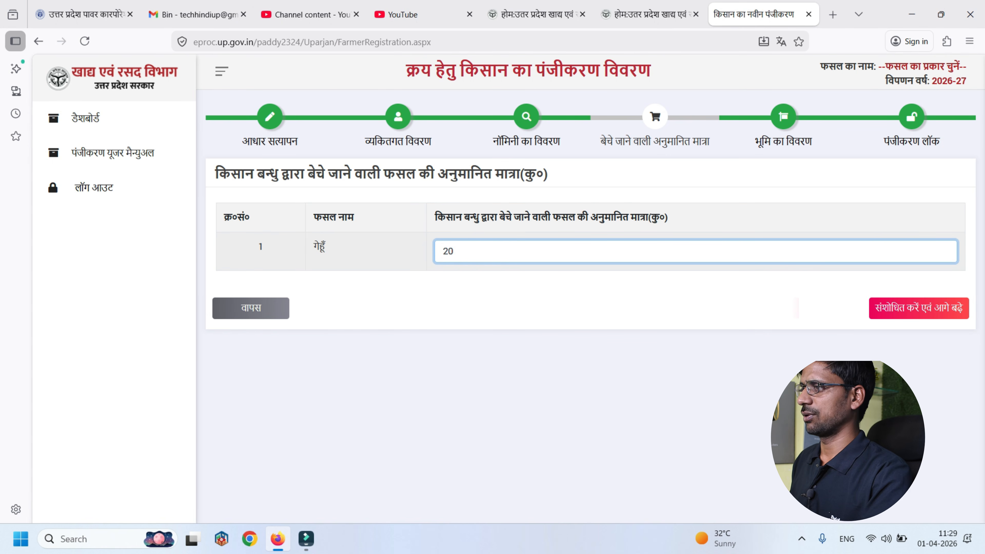
{"action": "left_click", "coordinate": [504, 303]}
{"action": "left_click", "coordinate": [919, 308]}
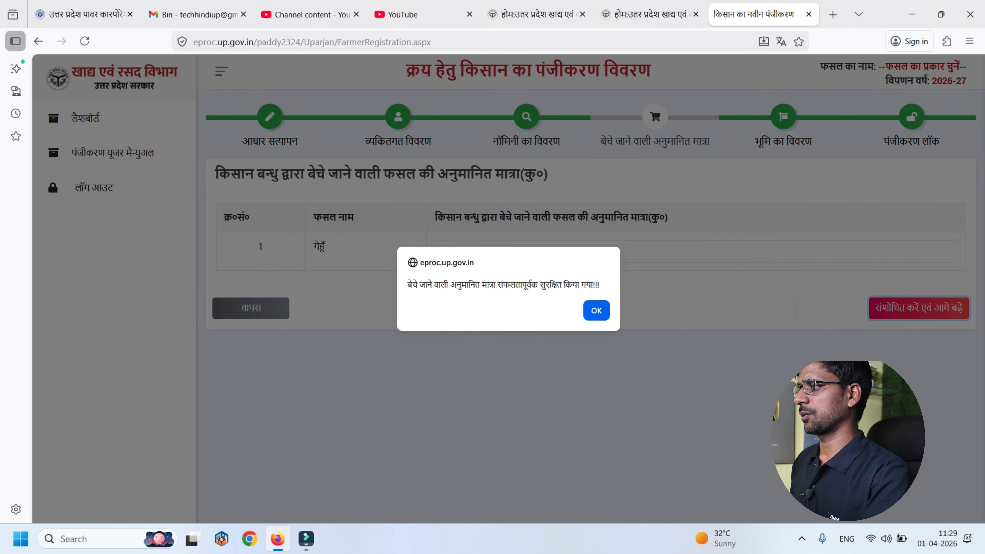
{"action": "left_click", "coordinate": [596, 310]}
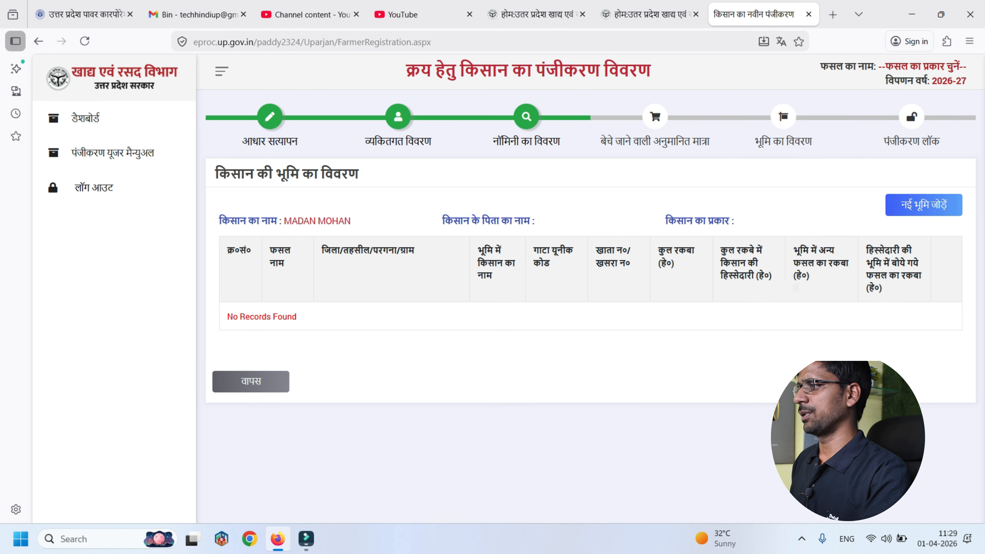
Step: Start a new land entry and set its district to Kanpur Dehat-कानपुर देहात
{"action": "left_click", "coordinate": [924, 205]}
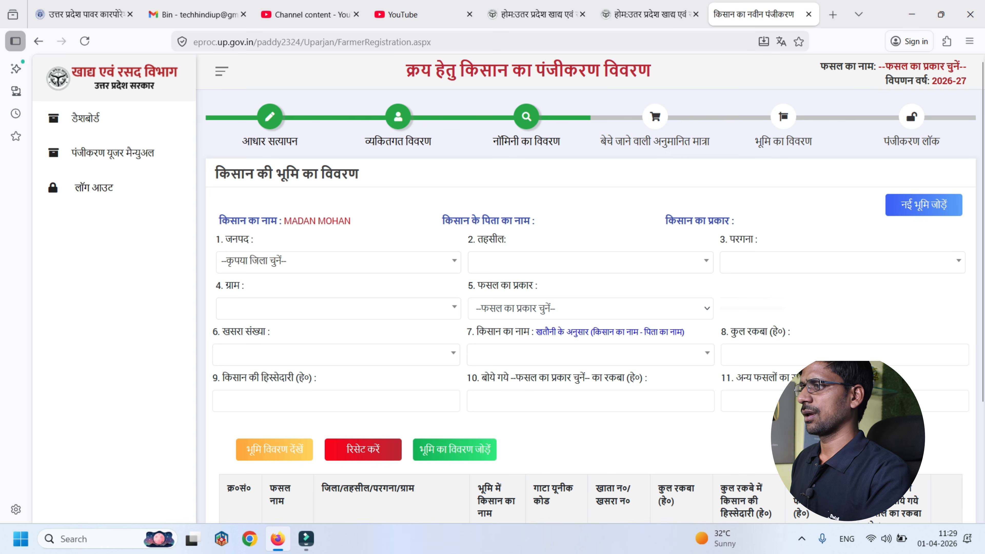
{"action": "left_click", "coordinate": [317, 262]}
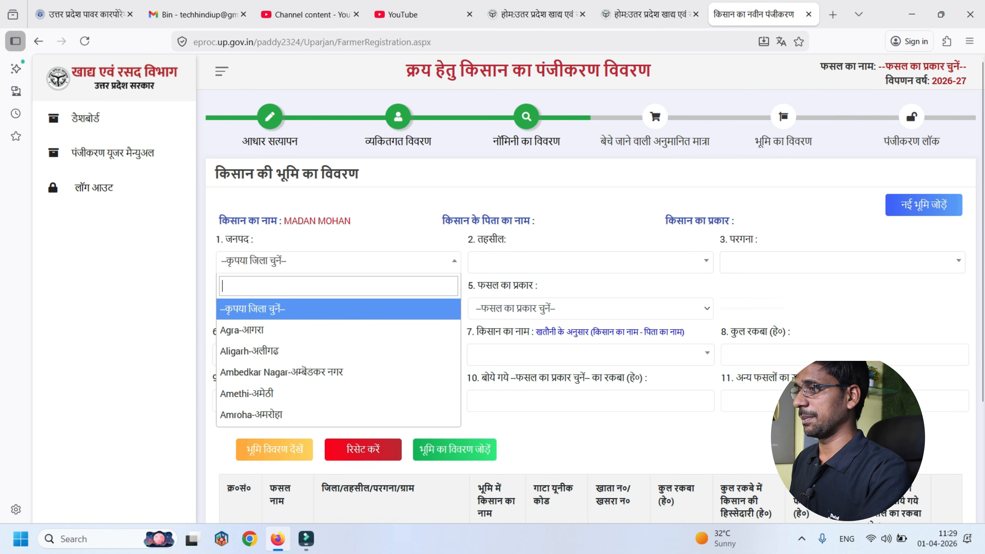
{"action": "scroll", "coordinate": [338, 361], "scroll_direction": "down", "scroll_amount": 5}
{"action": "scroll", "coordinate": [338, 337], "scroll_direction": "down", "scroll_amount": 10}
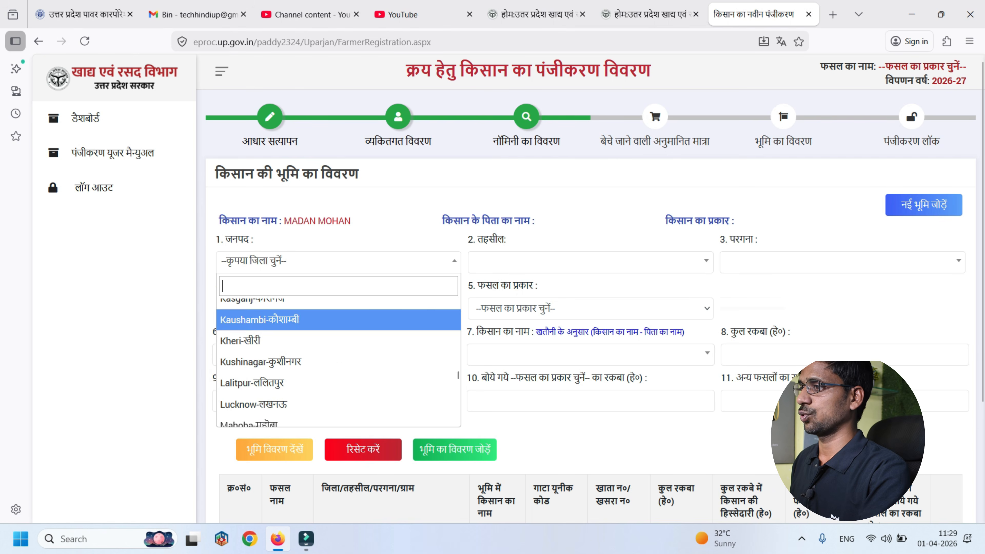
{"action": "scroll", "coordinate": [338, 350], "scroll_direction": "down", "scroll_amount": 5}
{"action": "scroll", "coordinate": [338, 349], "scroll_direction": "up", "scroll_amount": 10}
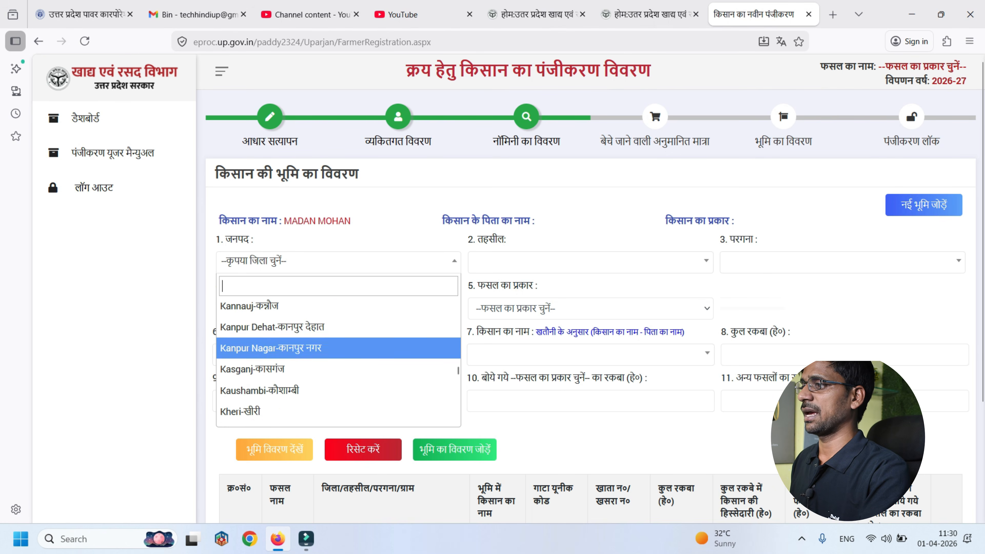
{"action": "left_click", "coordinate": [271, 398]}
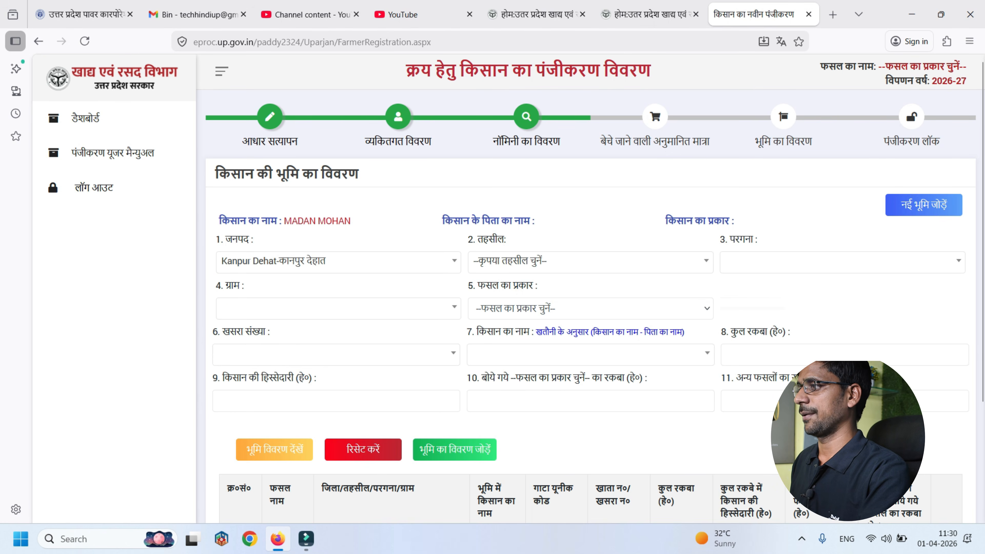
Step: Set the land's tehsil and pargana to भोगनीपुर and browse the list of villages
{"action": "left_click", "coordinate": [582, 261]}
{"action": "left_click", "coordinate": [543, 373]}
{"action": "left_click", "coordinate": [834, 261]}
{"action": "left_click", "coordinate": [795, 330]}
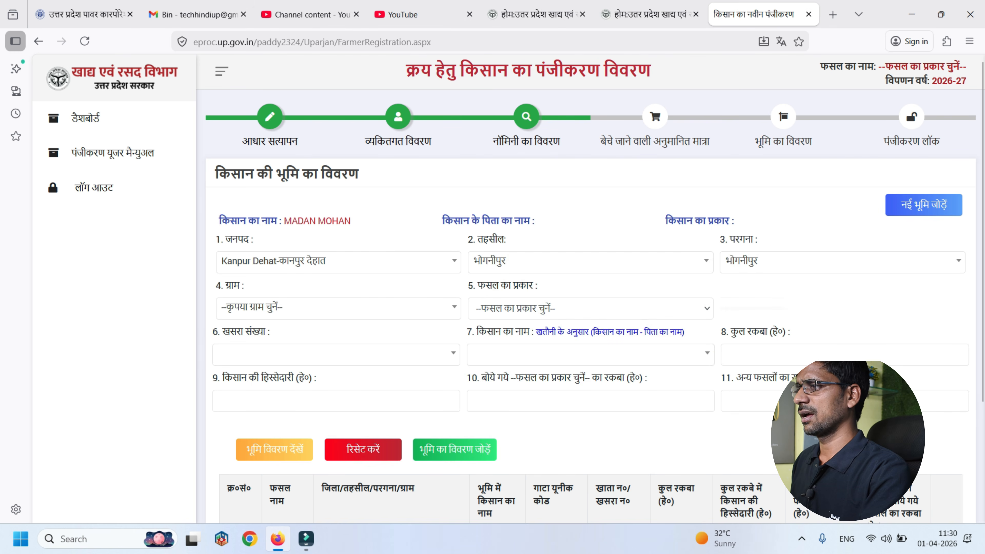
{"action": "left_click", "coordinate": [338, 308]}
{"action": "scroll", "coordinate": [339, 390], "scroll_direction": "down", "scroll_amount": 15}
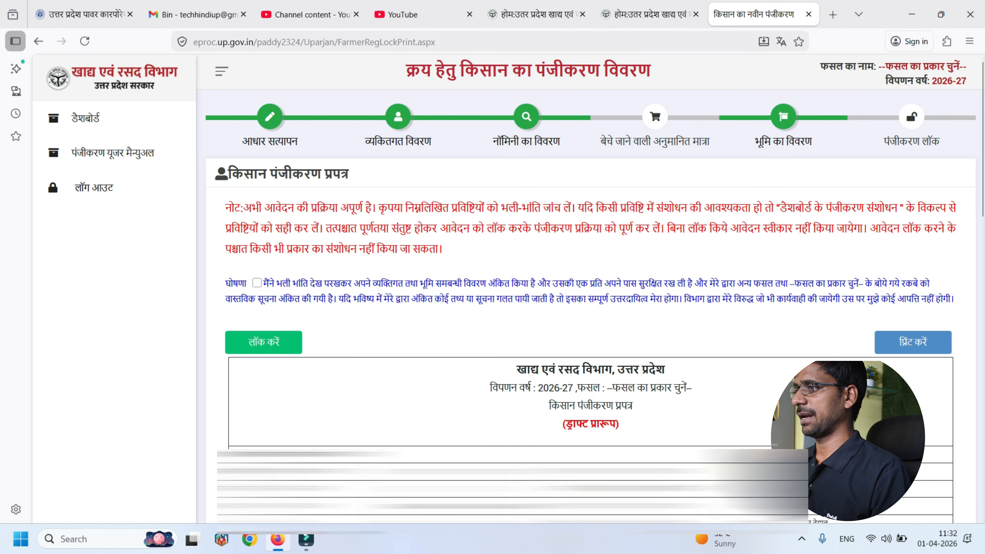
Step: Accept the declaration on the draft farmer registration form and print the form after looking through it
{"action": "left_click", "coordinate": [257, 283]}
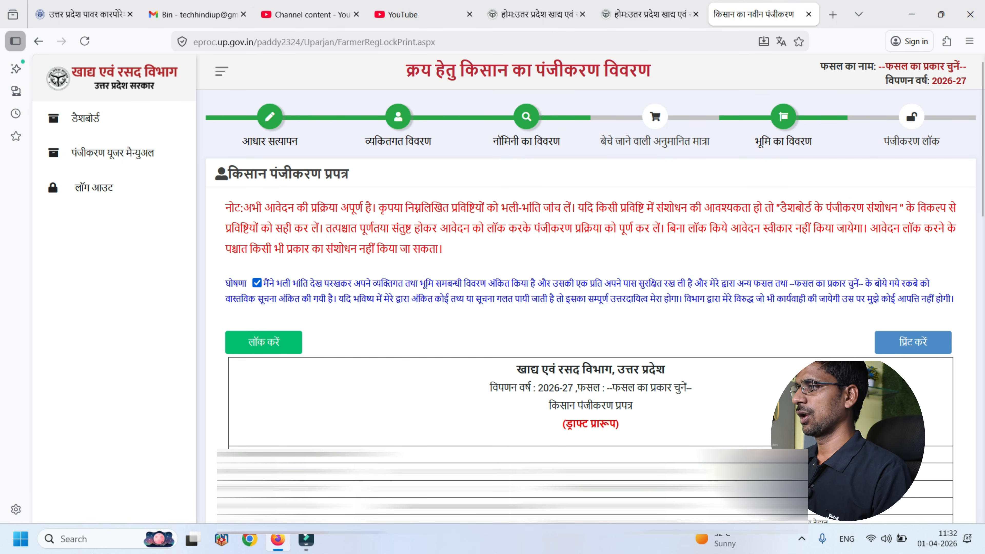
{"action": "scroll", "coordinate": [590, 287], "scroll_direction": "down", "scroll_amount": 15}
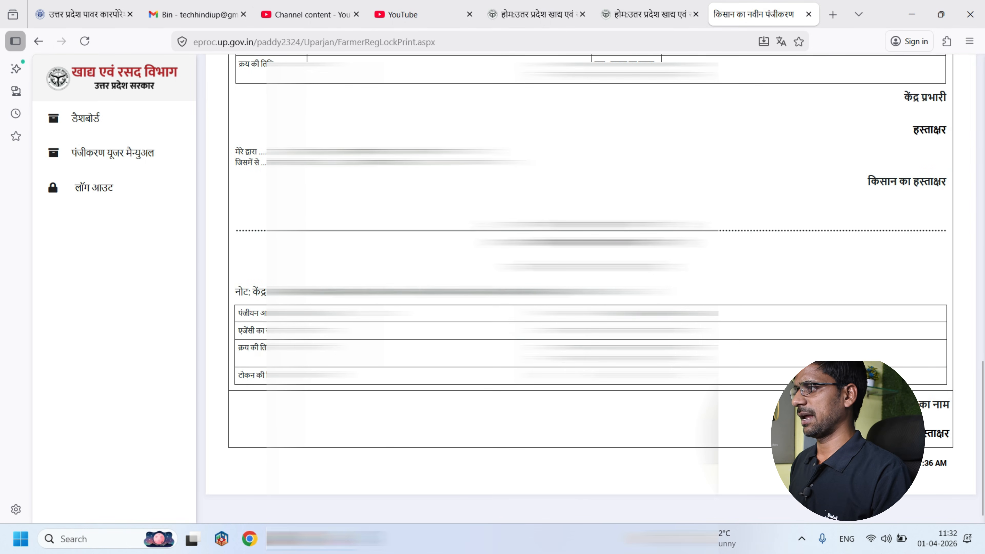
{"action": "scroll", "coordinate": [590, 287], "scroll_direction": "up", "scroll_amount": 15}
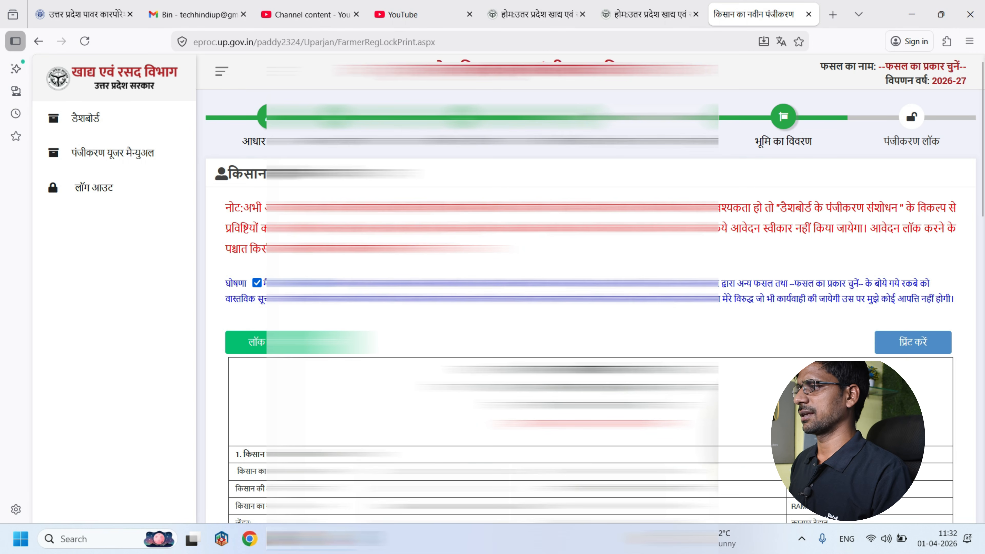
{"action": "left_click", "coordinate": [913, 342]}
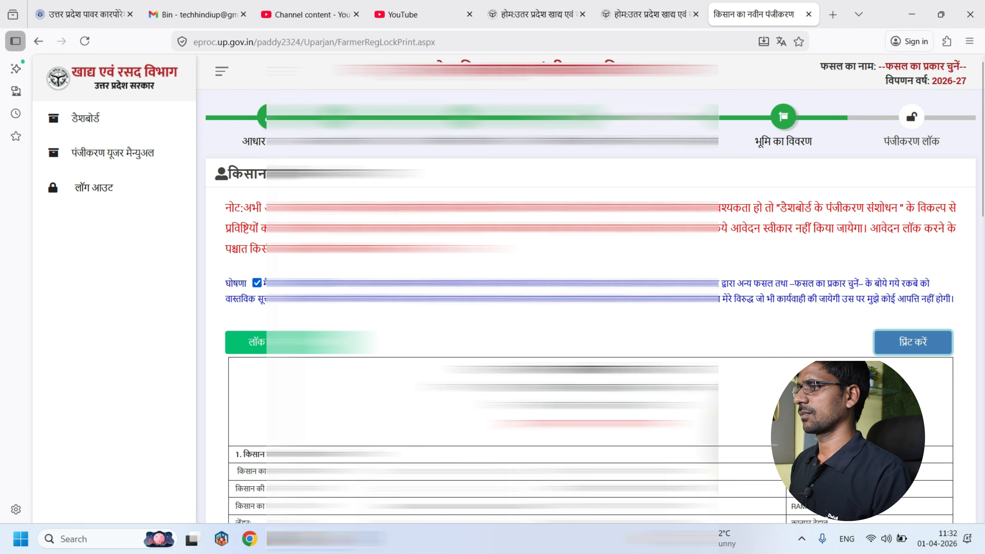